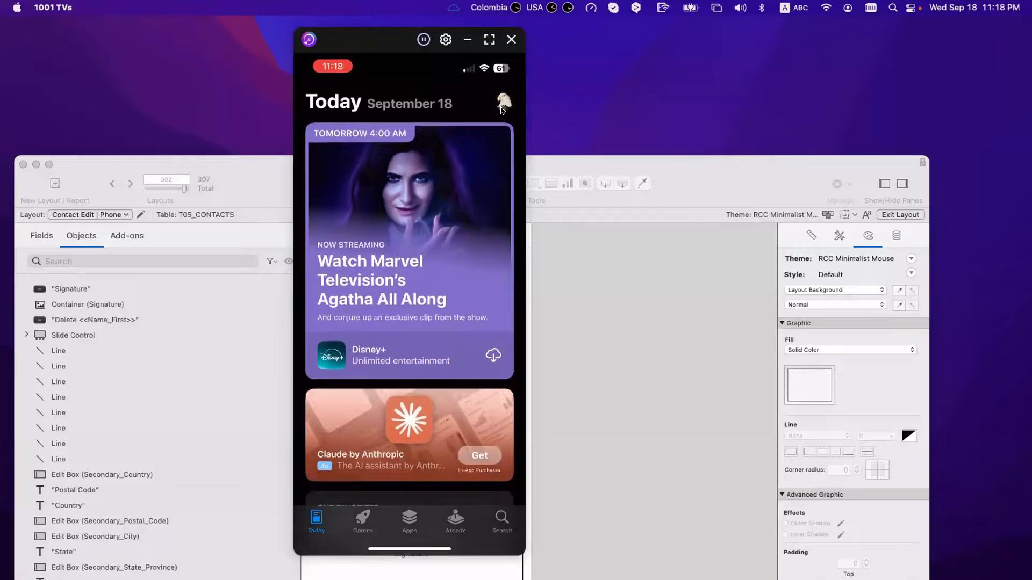
Return the mirrored phone to the App Store Today page and move its window right, uncovering the layout.
key("super+1")
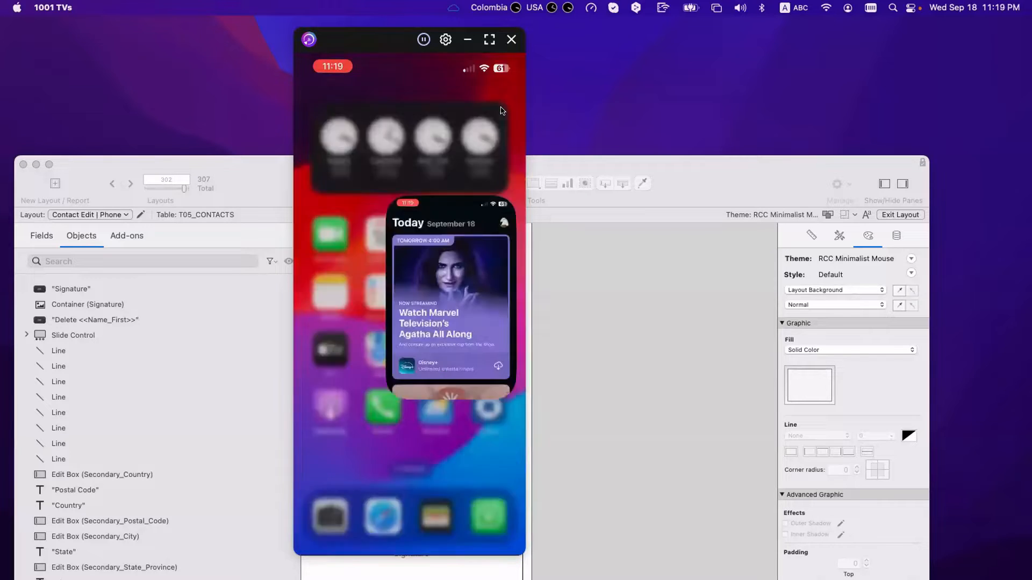
scroll(500, 111, "down", 5)
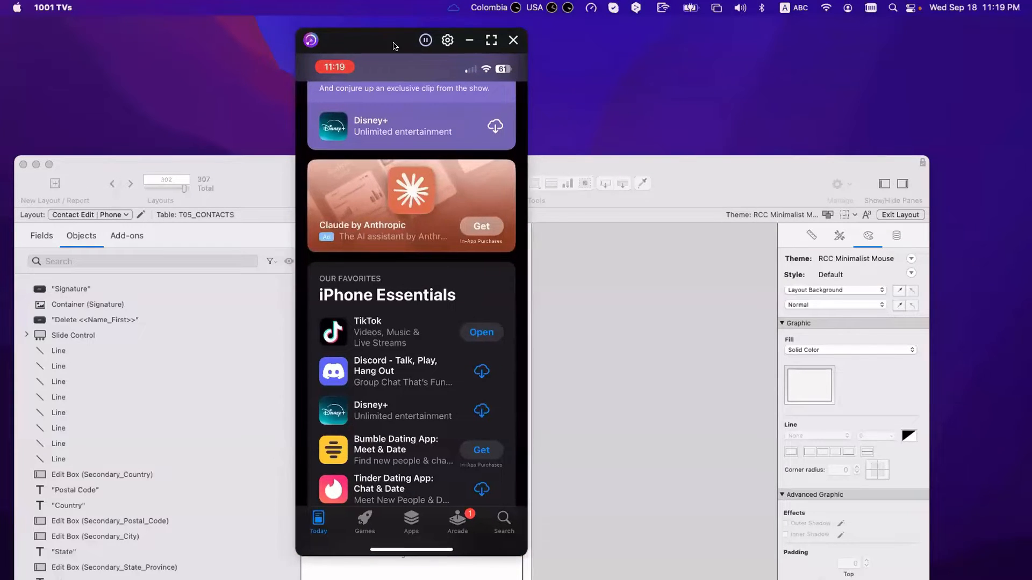
left_click_drag(375, 41, 626, 65)
scroll(411, 297, "up", 5)
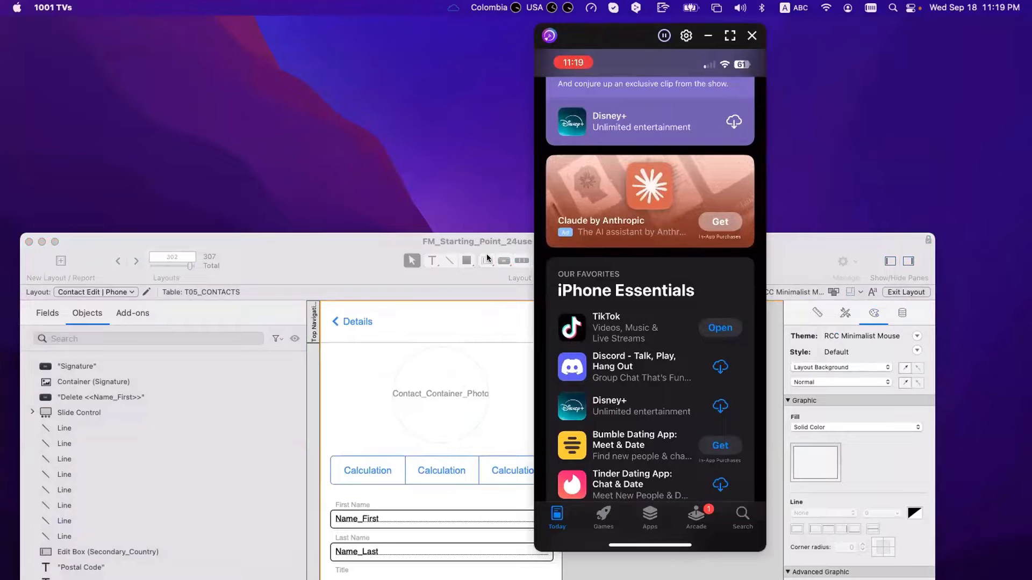
Open a contact's Details on the phone, edit First Name with the QWERTY keyboard, and shift the window right.
left_click(359, 341)
left_click(357, 315)
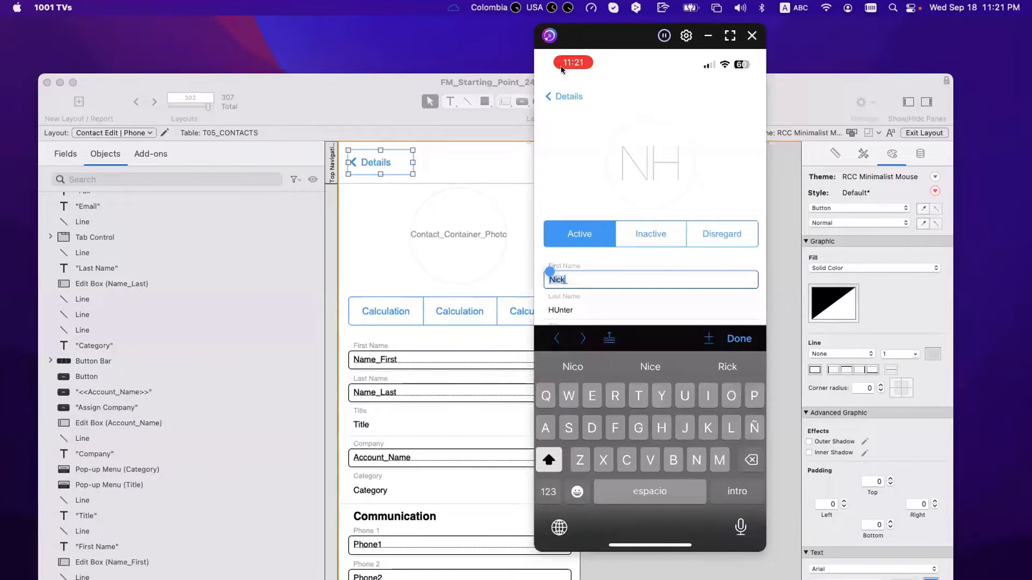
left_click_drag(602, 43, 753, 43)
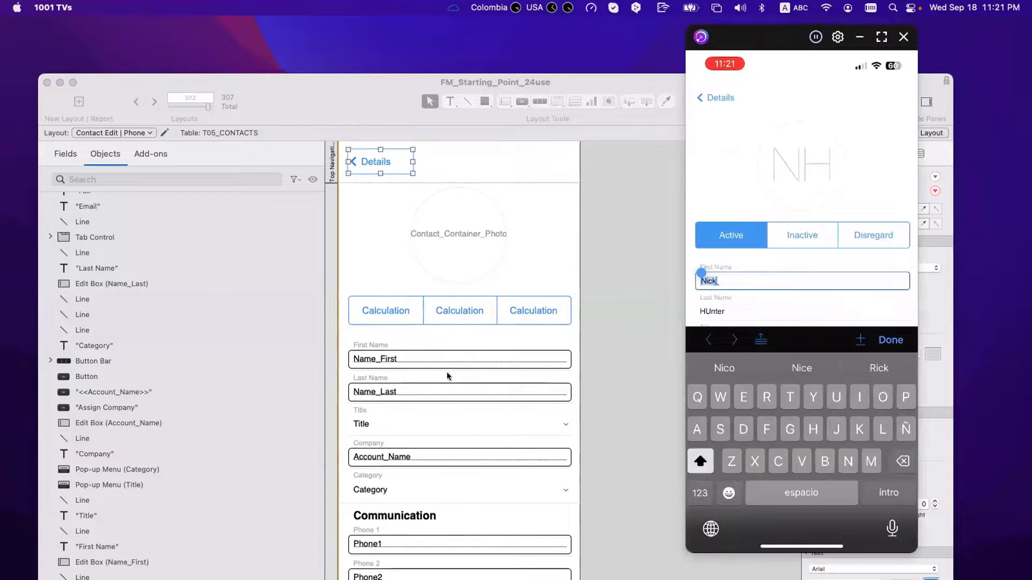
scroll(446, 372, "down", 2)
scroll(441, 379, "down", 6)
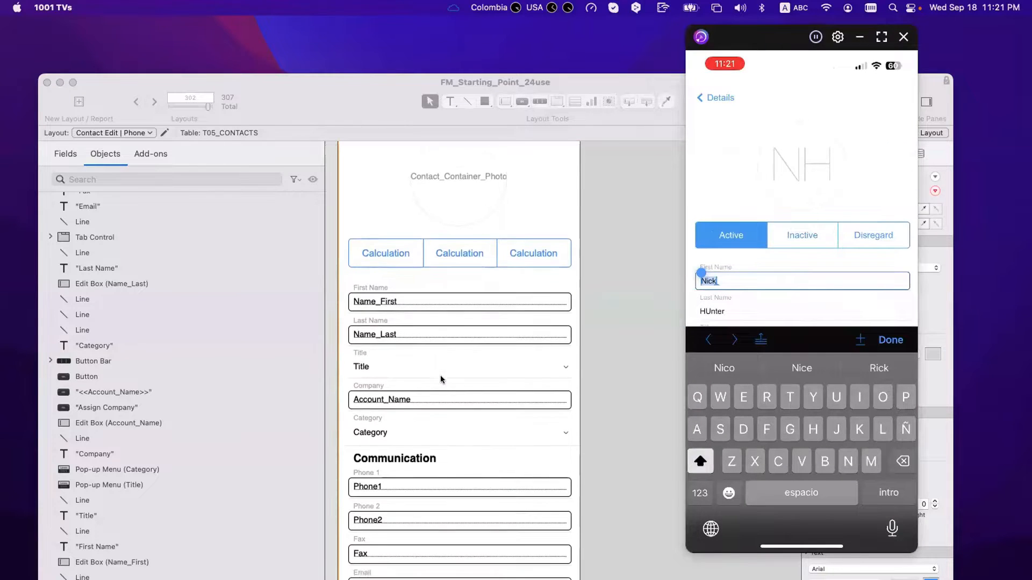
Give the Phone1 edit box the Phone touch keyboard type in the Inspector's Data tab.
left_click(430, 386)
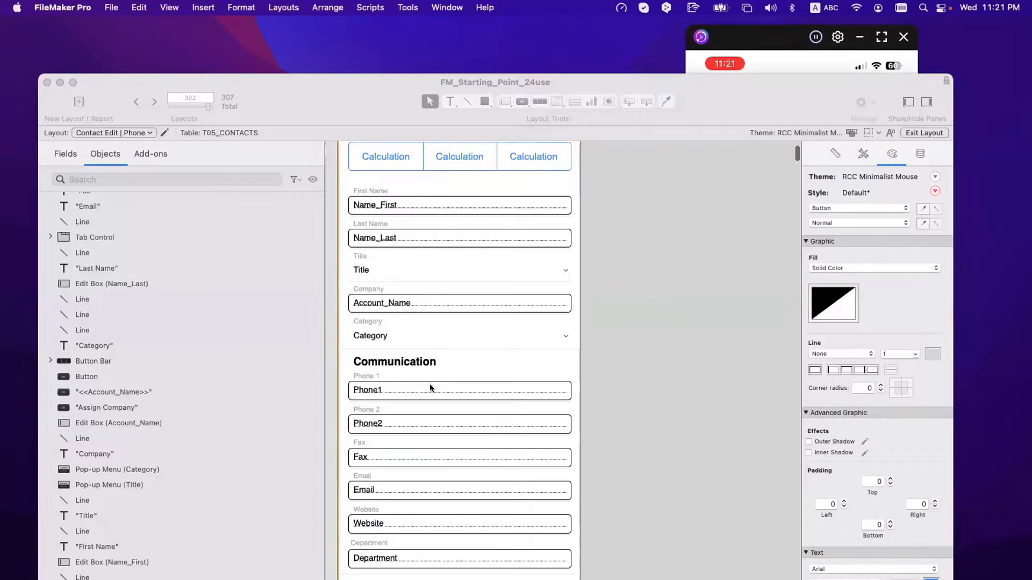
left_click(436, 391)
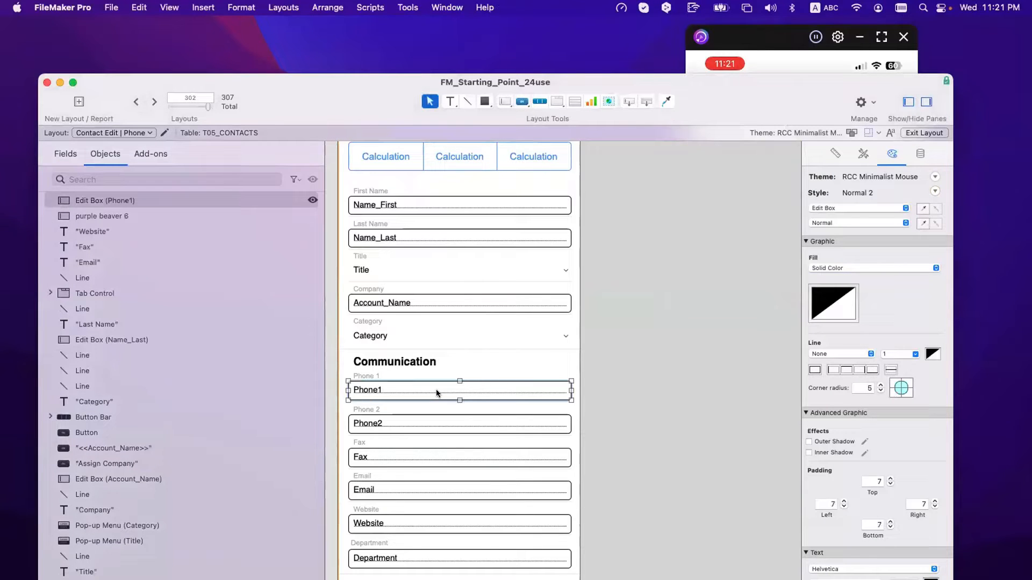
left_click(920, 155)
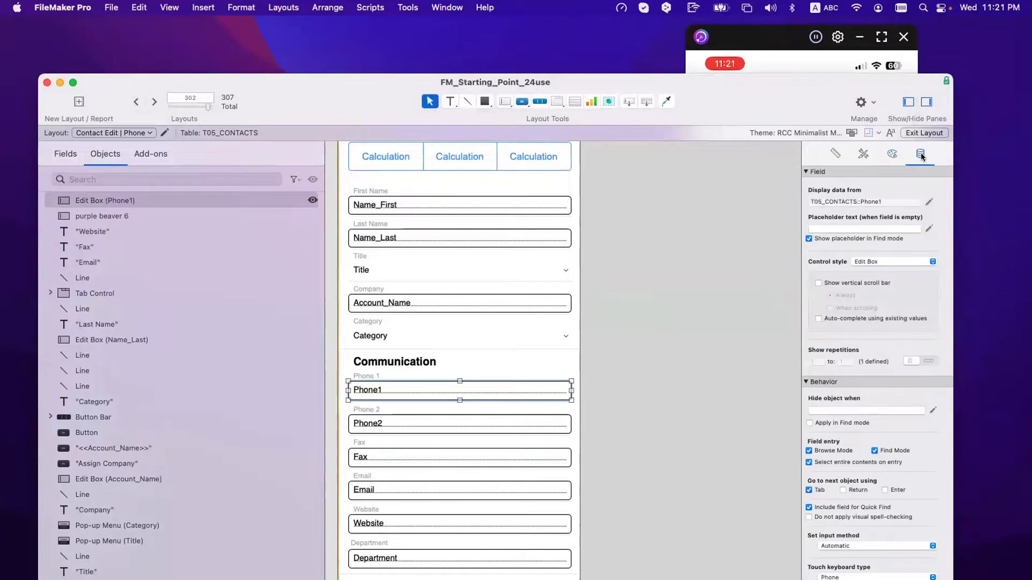
scroll(832, 471, "down", 3)
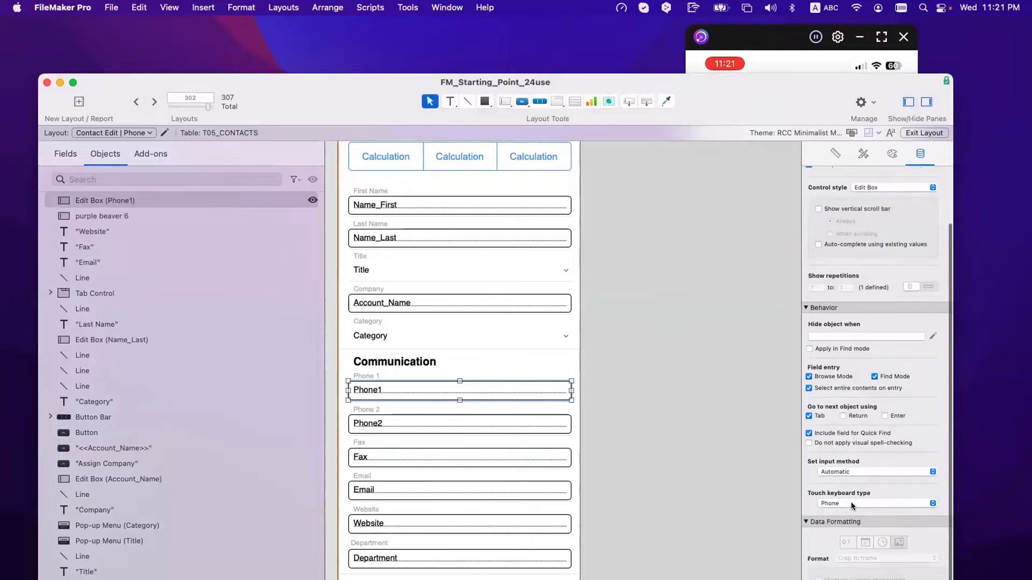
scroll(850, 505, "down", 2)
left_click(845, 461)
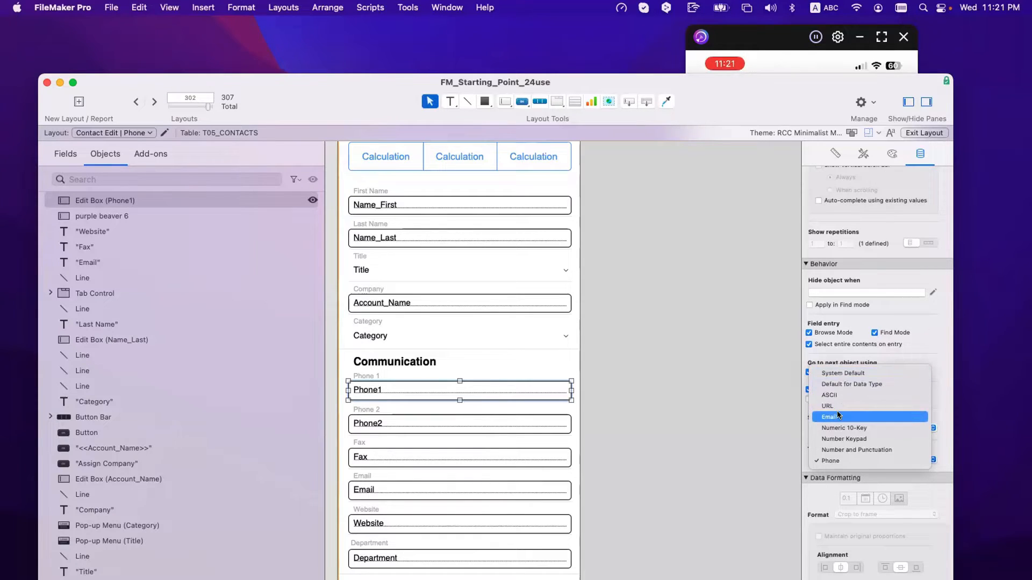
left_click(833, 457)
scroll(426, 391, "down", 1)
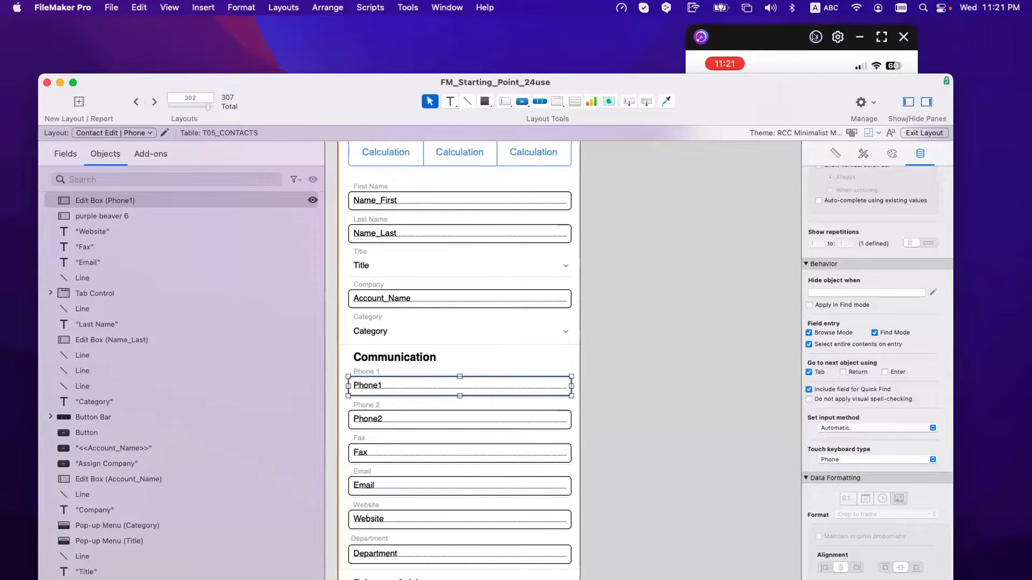
left_click_drag(774, 37, 674, 29)
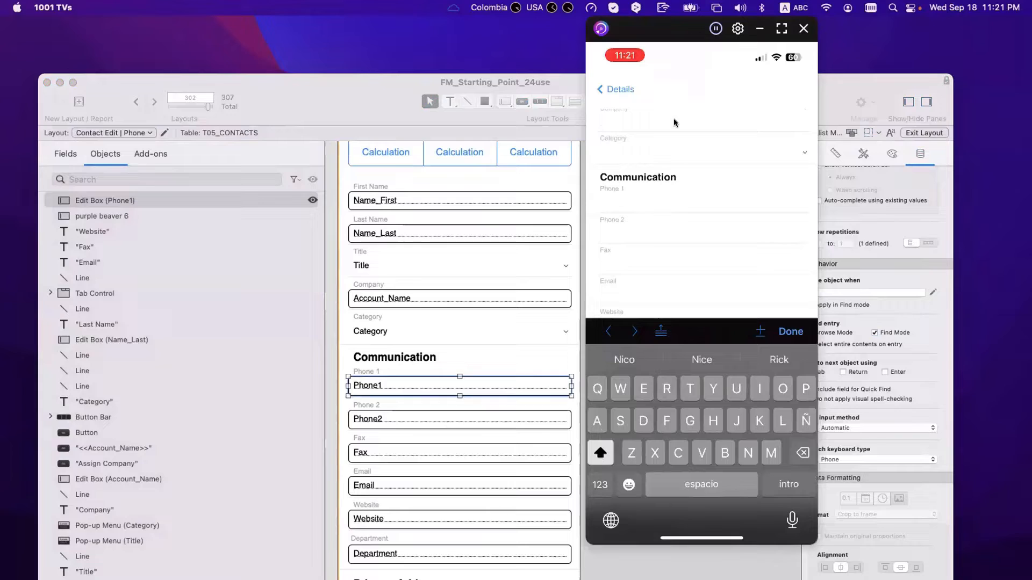
Enter a plain phone number in Phone 1 on the keypad, clear it, and retype it with parenthesised area code.
left_click(615, 197)
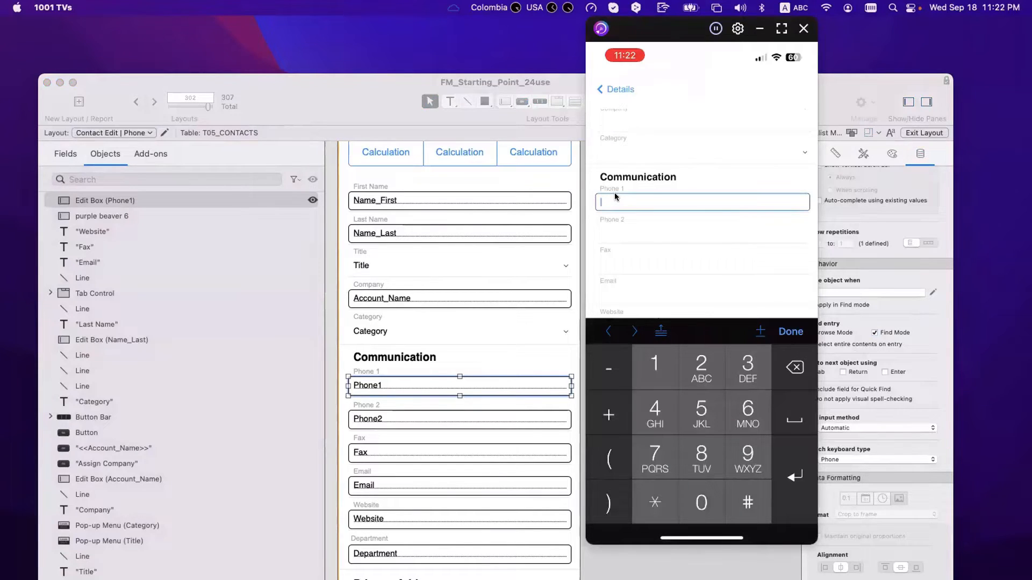
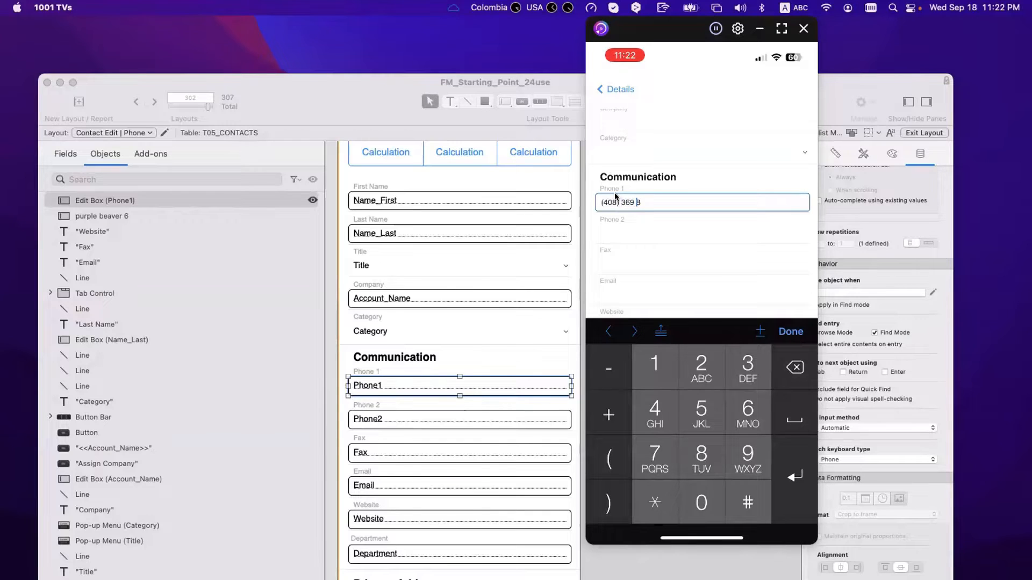